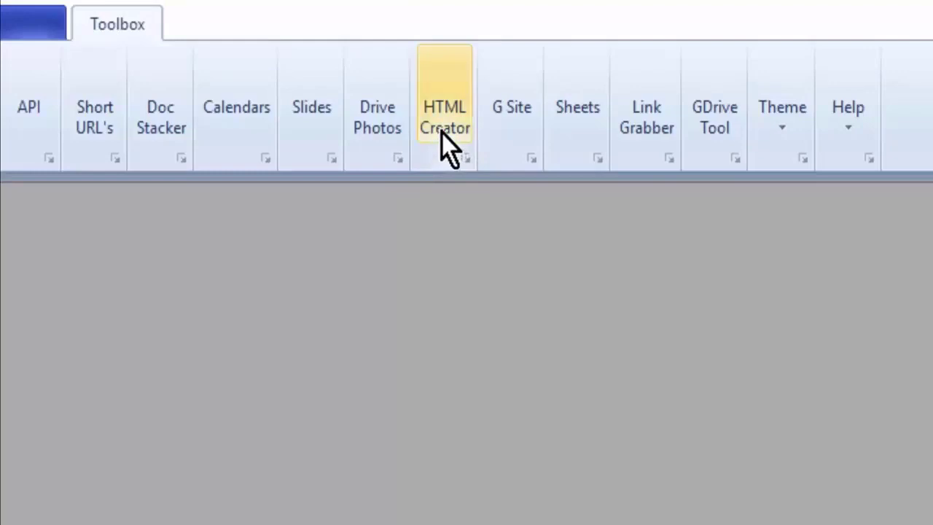
Open the HTML Creator and go to the Cloud Accounts settings of its Cloud Stacker
click(442, 125)
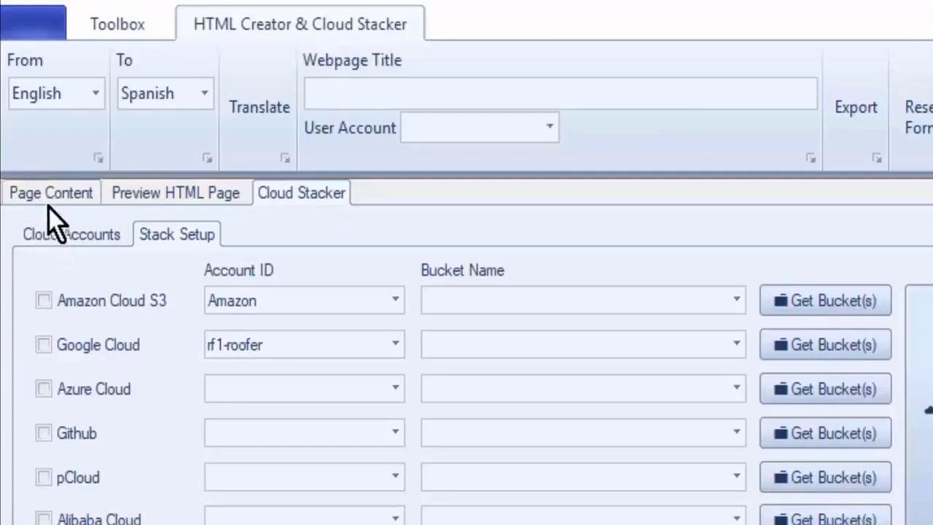
click(71, 239)
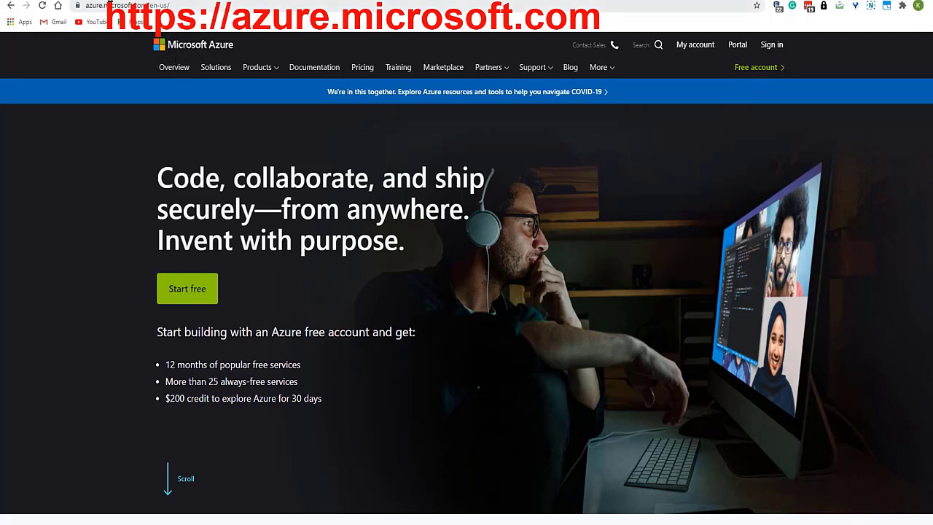
Switch to the Microsoft Azure website in the browser and start signing up for a free account
drag(584, 70, 708, 64)
drag(670, 39, 677, 99)
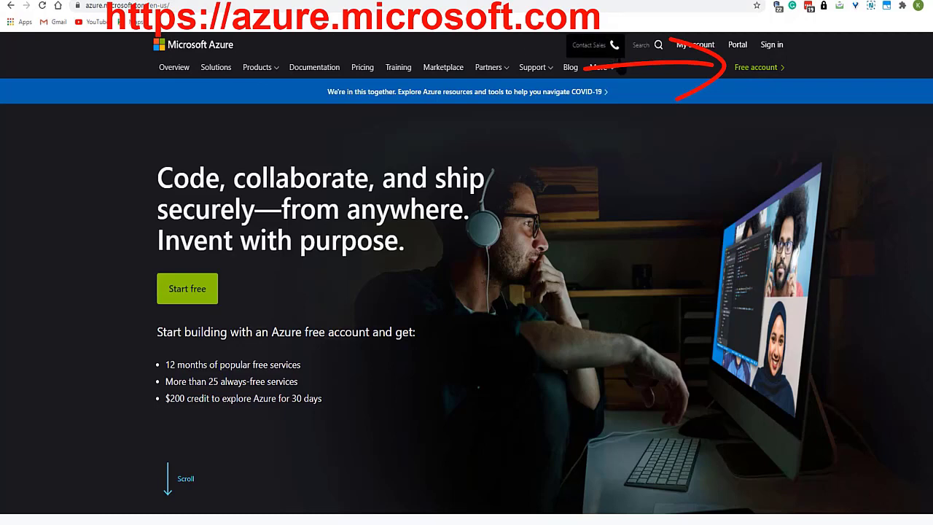
click(764, 68)
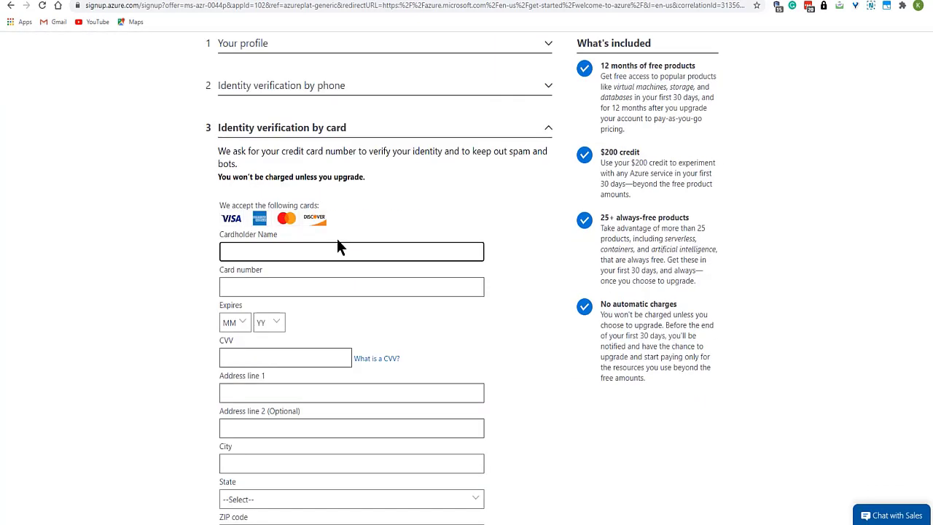
Go through the free account form's profile and card verification sections, accept the customer agreement and sign up
scroll(337, 246, down, 2)
scroll(337, 241, down, 1)
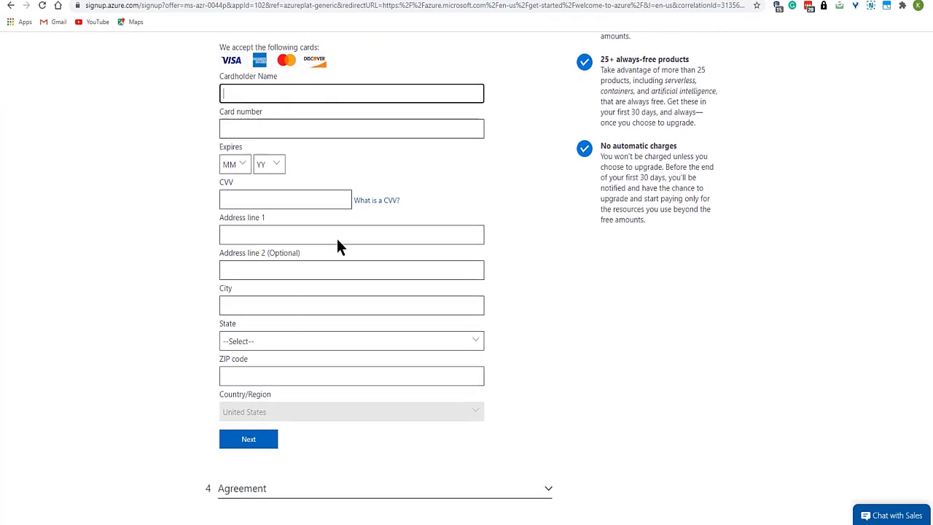
scroll(338, 243, up, 2)
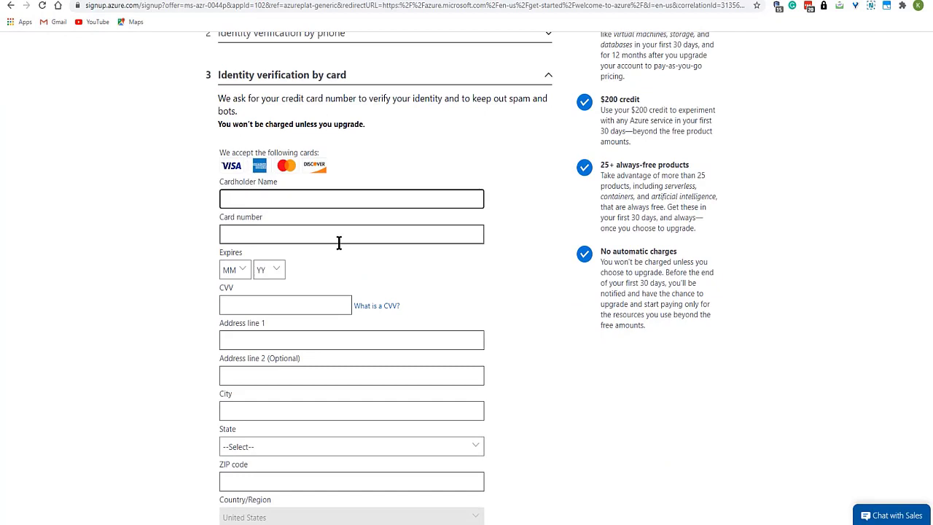
scroll(336, 252, down, 2)
scroll(332, 255, up, 3)
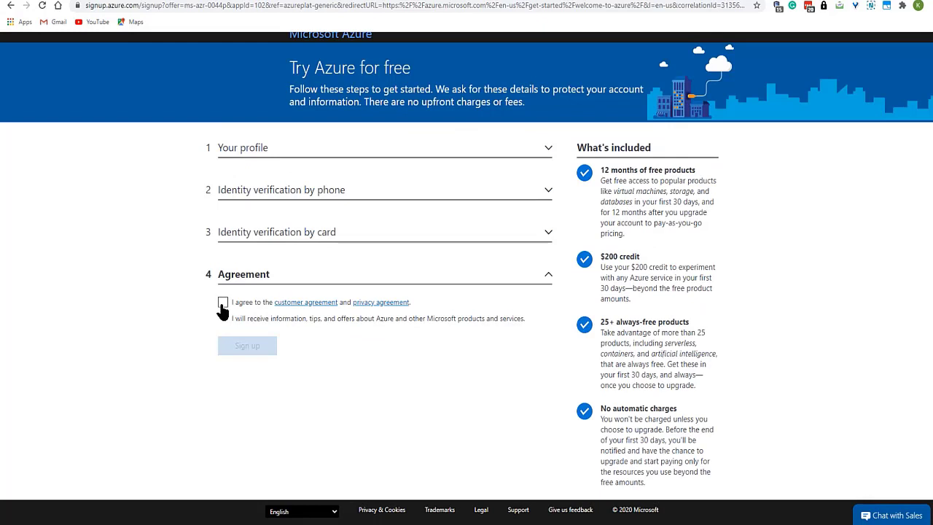
click(223, 303)
click(245, 351)
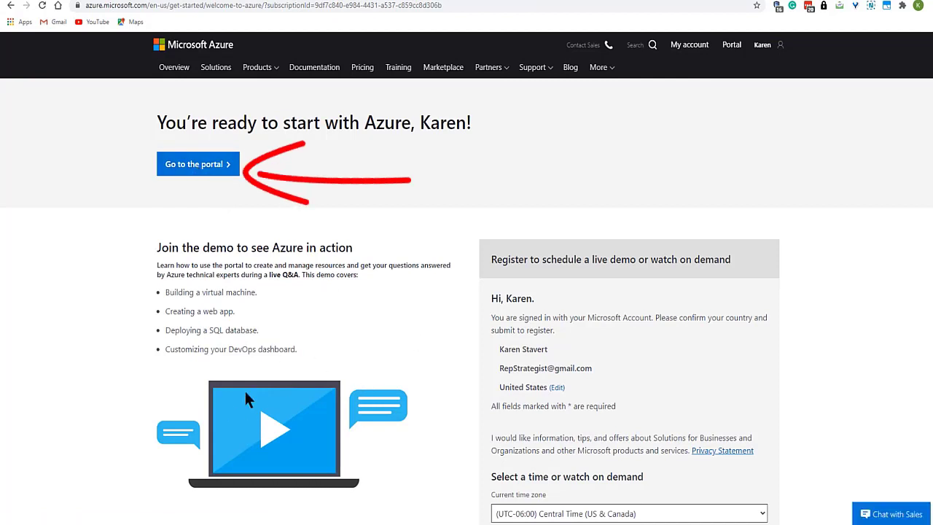
Go to the Azure portal and set the default mode for the portal menu to Docked
click(205, 169)
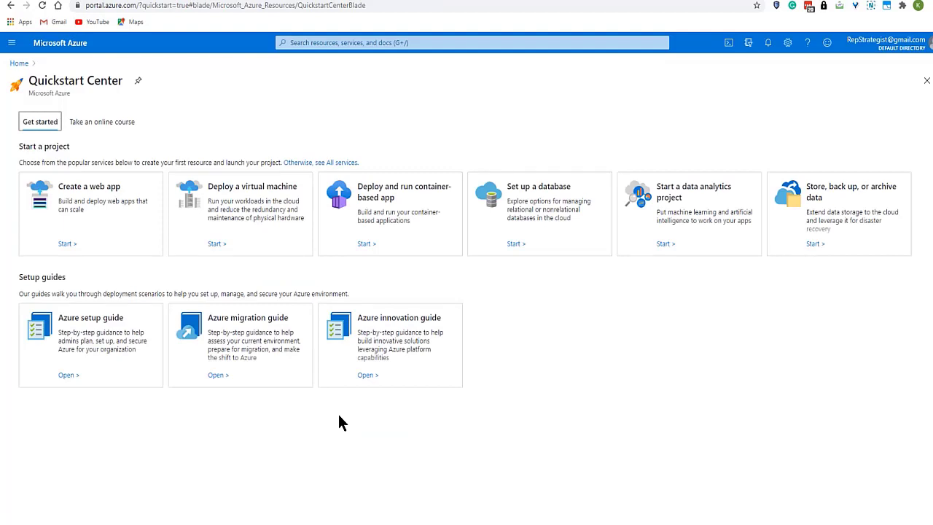
click(788, 44)
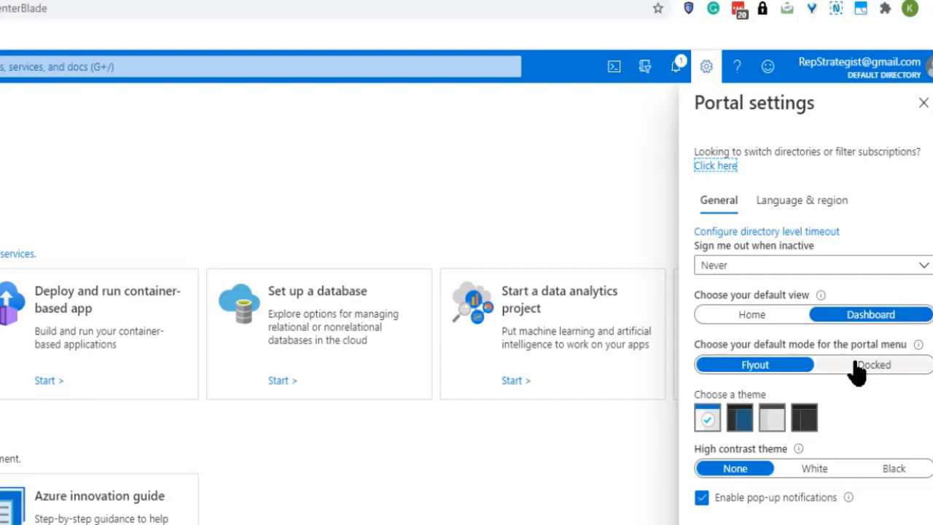
click(855, 364)
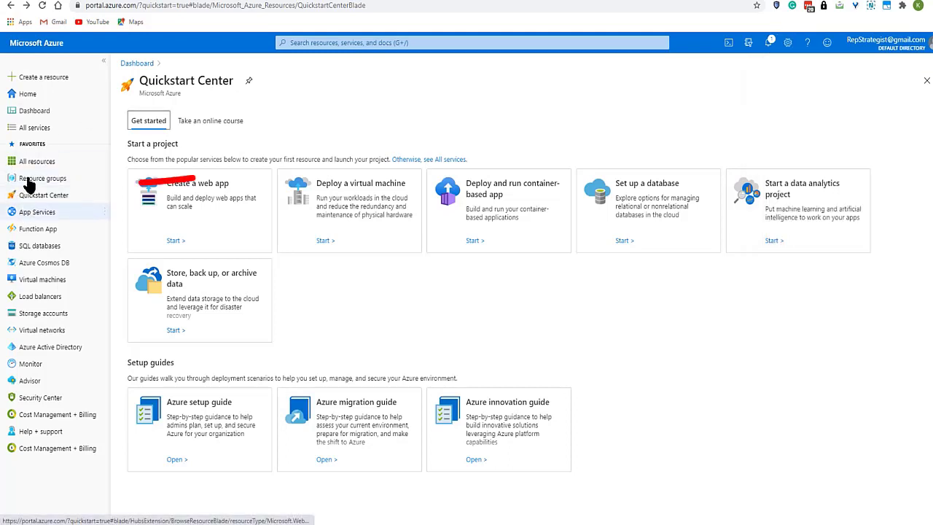
Set up a resource group named RFRstuffs under Azure subscription 1 in (US) East US and submit it for review
mouse_move(29, 186)
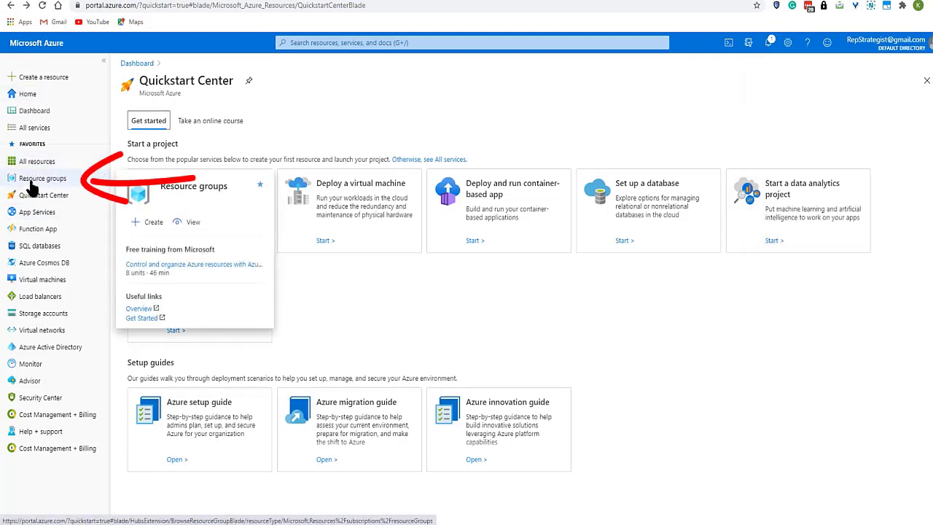
click(28, 182)
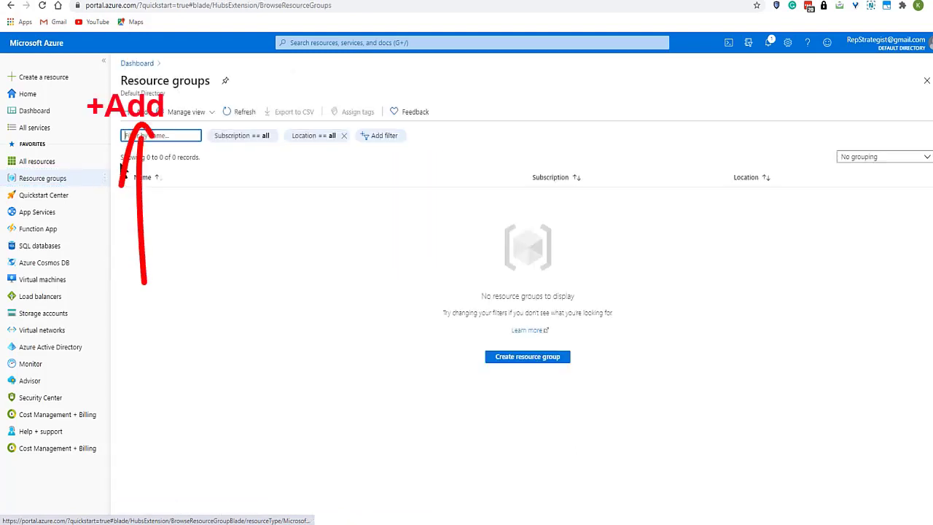
click(137, 113)
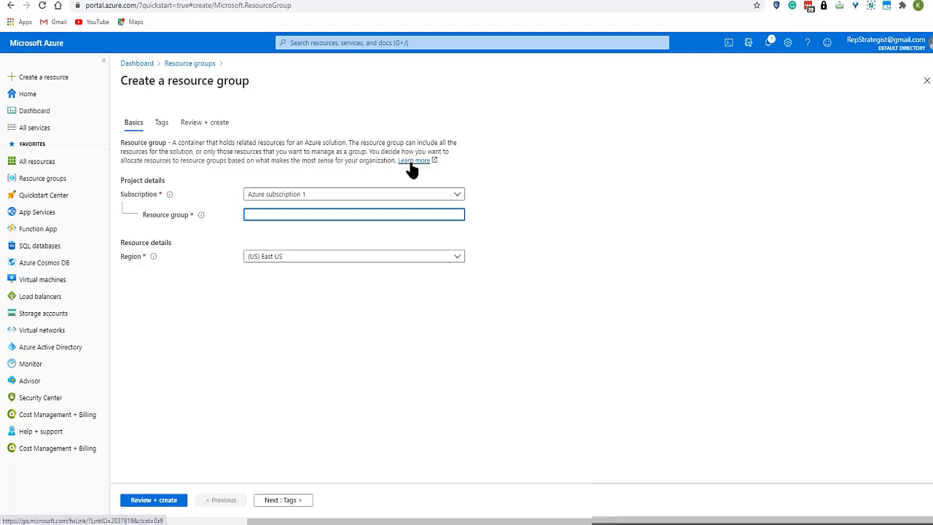
text(RFRstuffs)
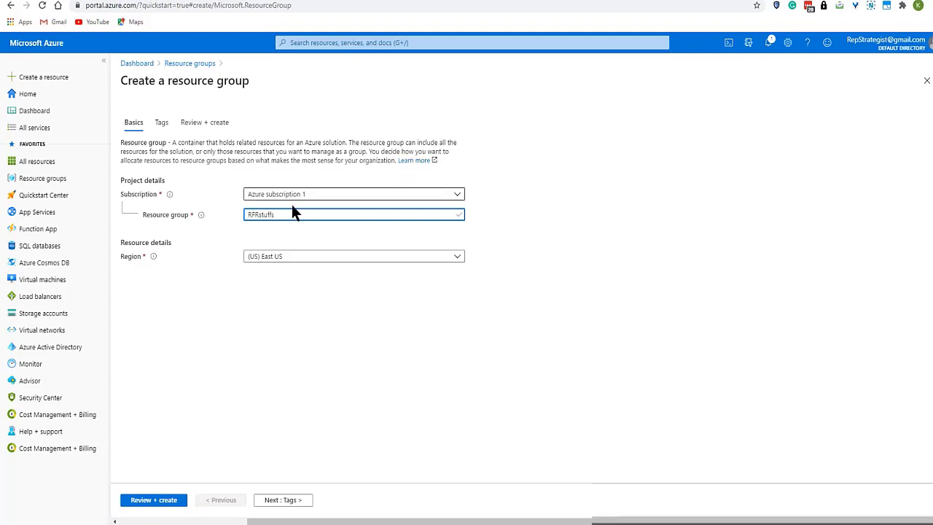
click(285, 259)
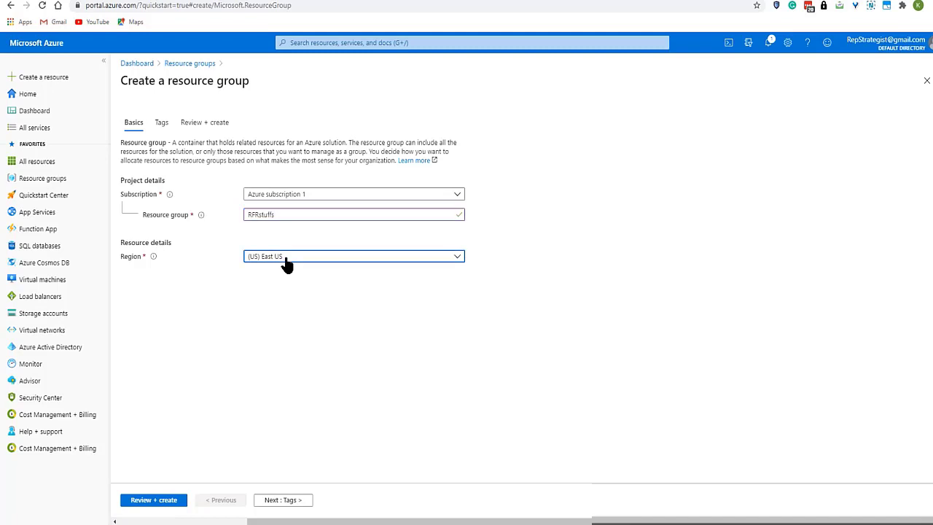
click(153, 500)
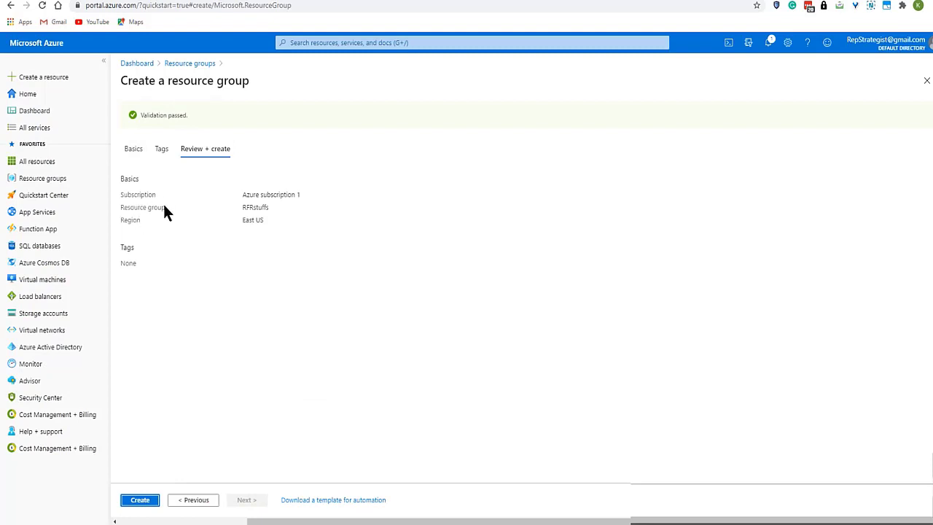
Start a new storage account in resource group rfrsztuffs, name it rfrsstuffs, and proceed to its networking settings
click(94, 162)
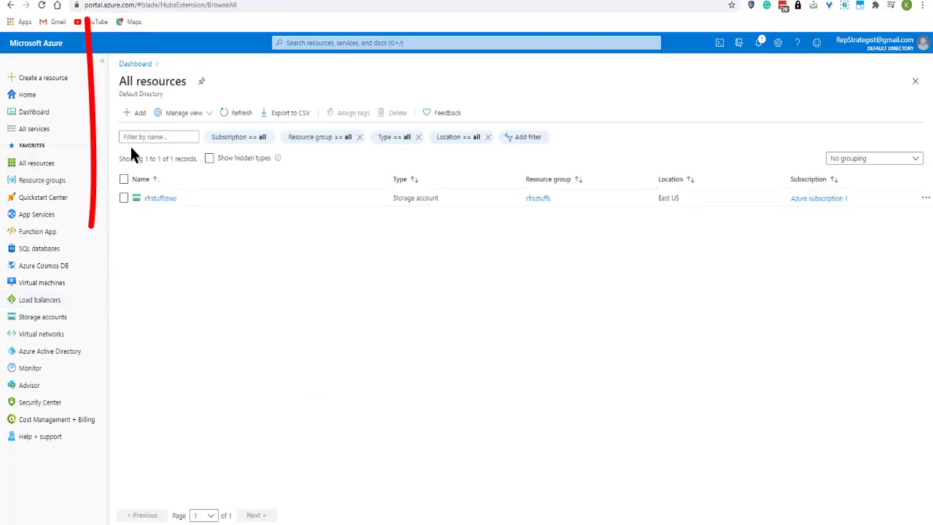
click(42, 317)
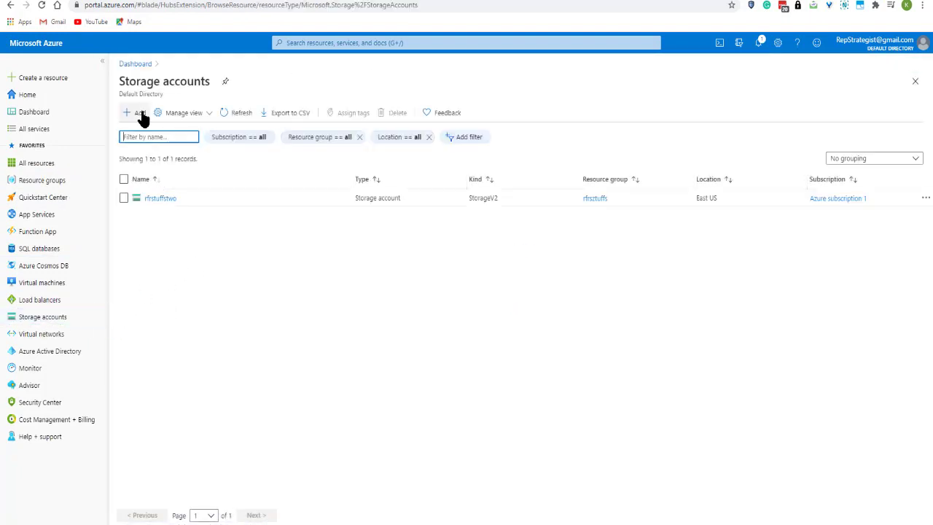
click(140, 114)
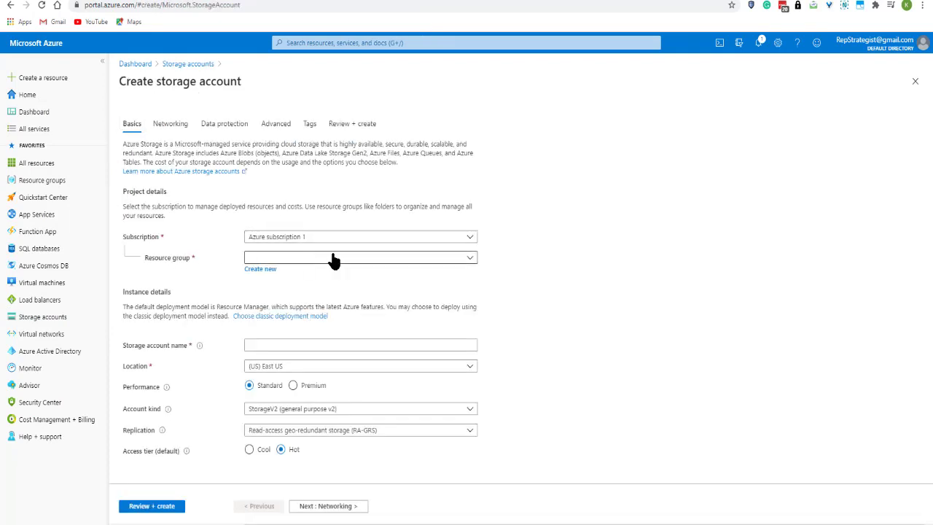
click(473, 258)
click(262, 298)
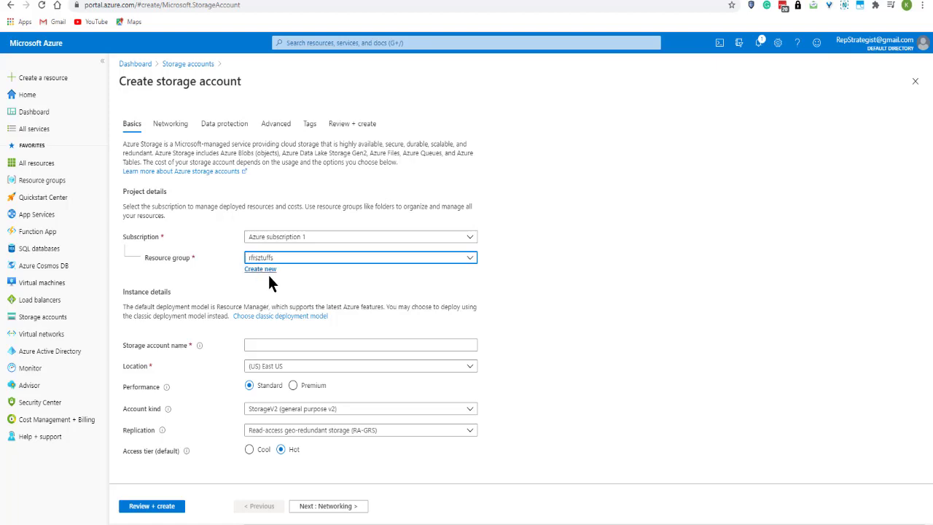
click(277, 344)
text(rfrsztuffs)
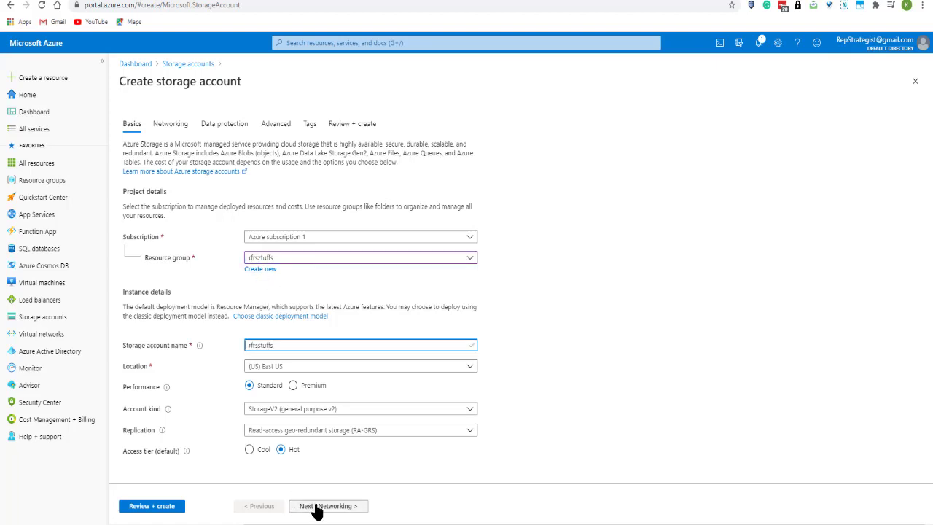
click(321, 506)
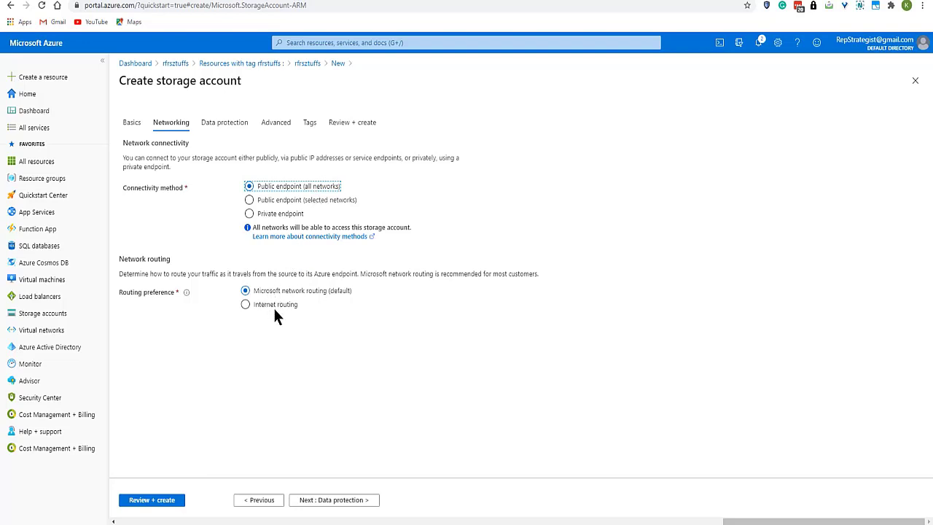
Set the storage account's routing preference to Internet routing and continue to data protection
mouse_move(186, 293)
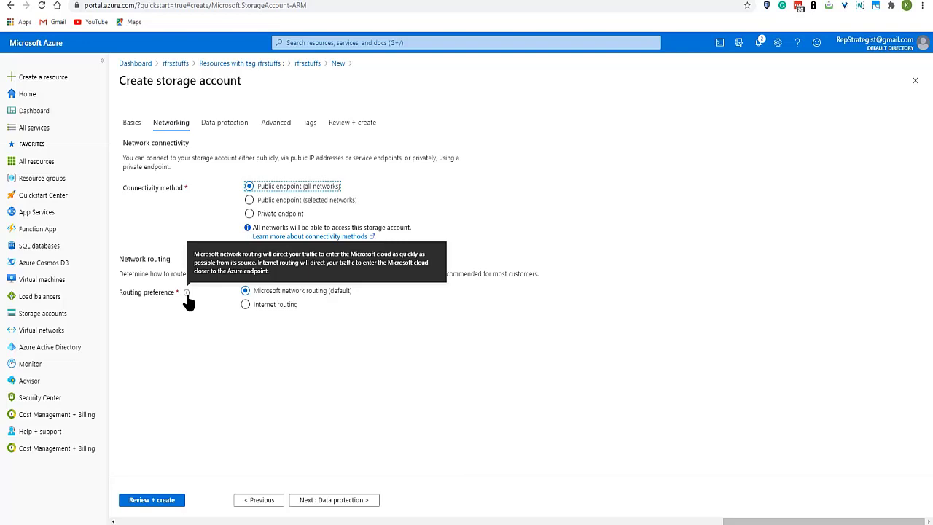
click(245, 304)
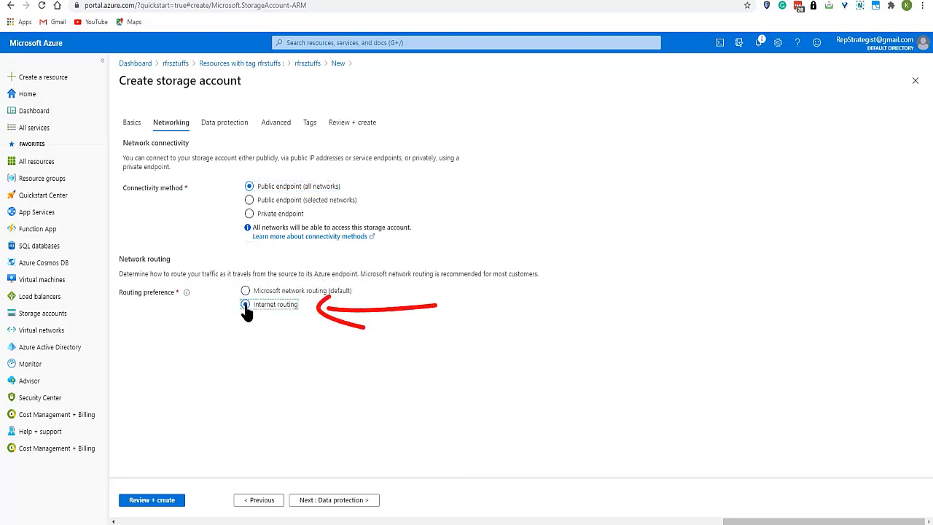
click(327, 503)
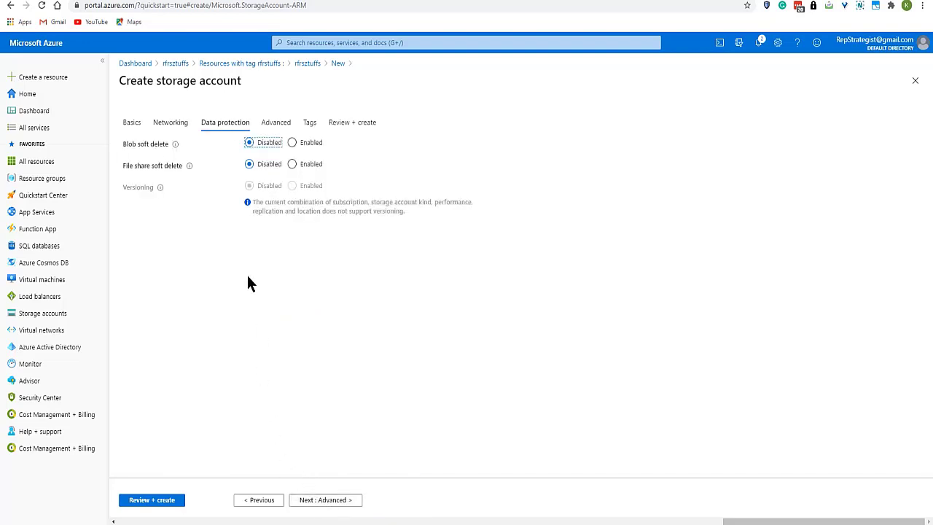
Keep the default data protection and advanced settings, leave the tags empty, and create the storage account
mouse_move(173, 149)
mouse_move(188, 167)
click(327, 501)
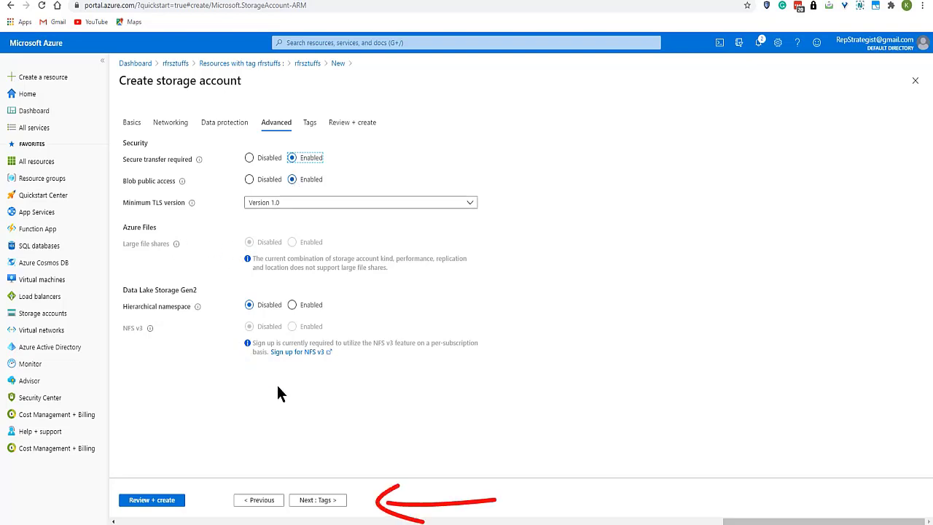
click(319, 500)
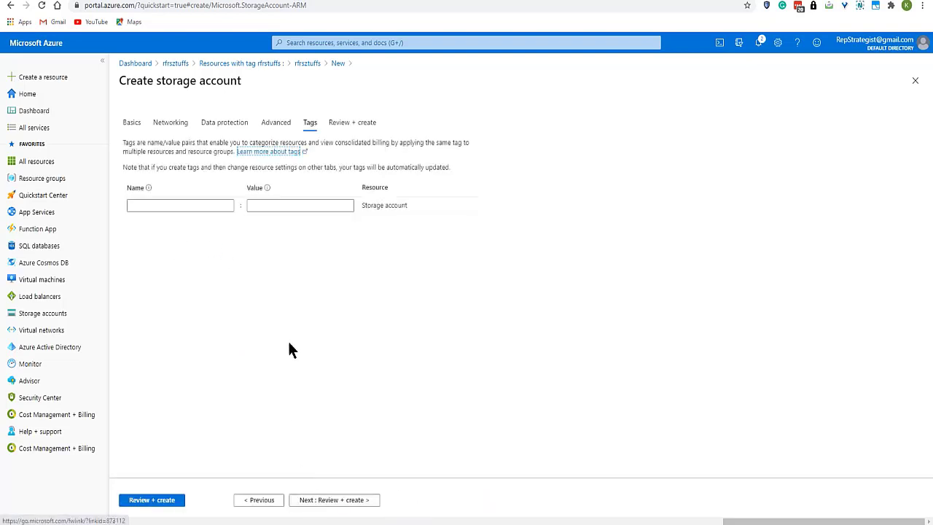
click(208, 206)
mouse_move(148, 190)
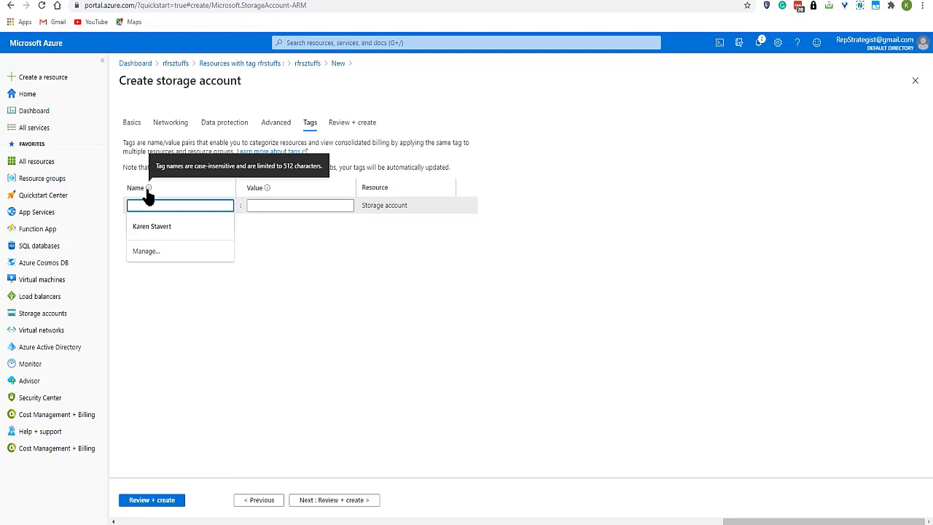
click(323, 503)
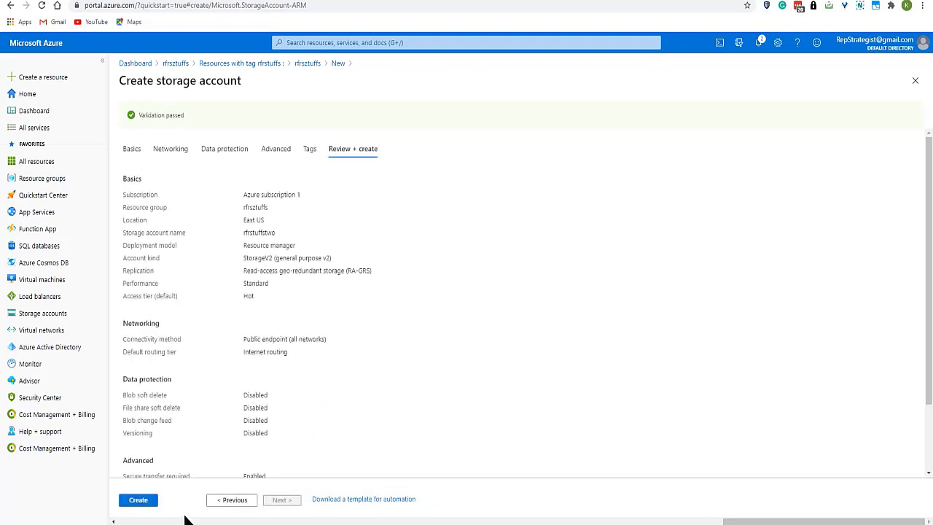
click(139, 502)
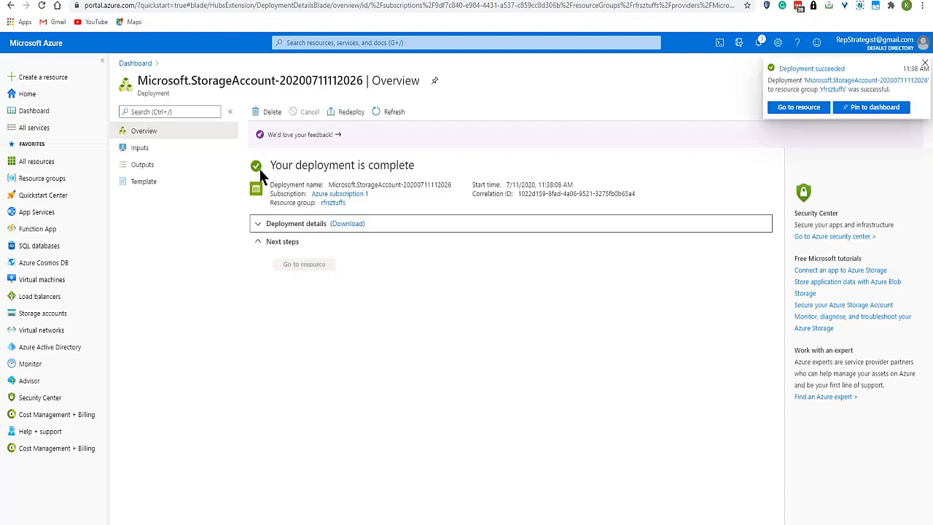
Open the deployed storage account and create a container named rfrstuffs with public access level Container (anonymous read access for containers and blobs)
click(798, 107)
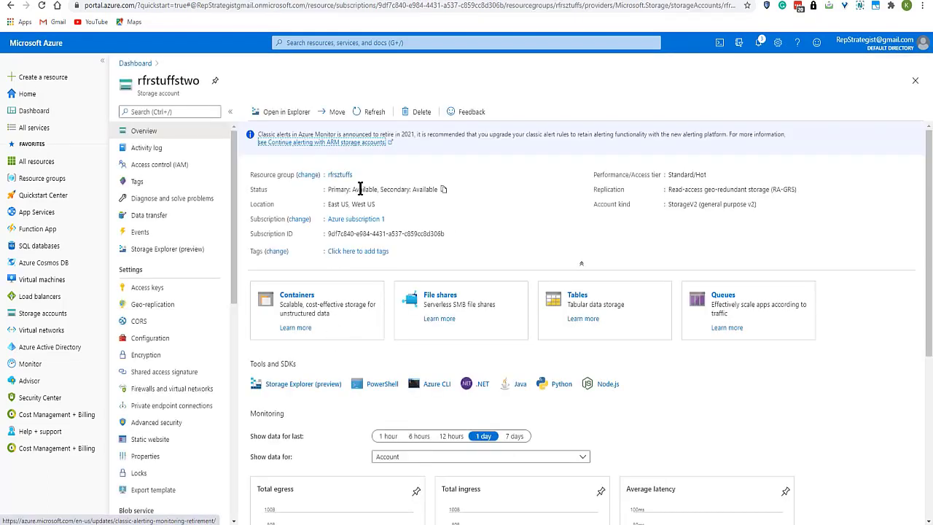
click(296, 301)
click(265, 115)
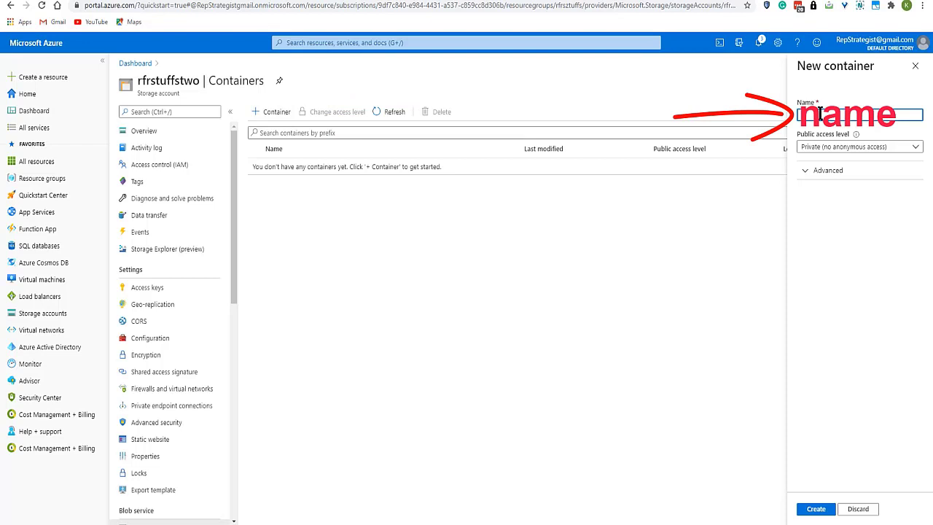
text(rfrstuffs)
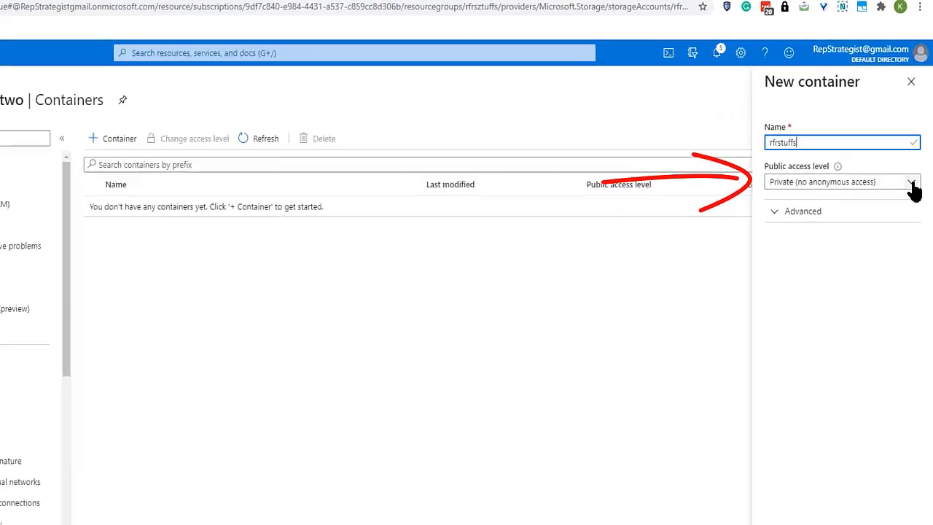
click(914, 182)
click(802, 280)
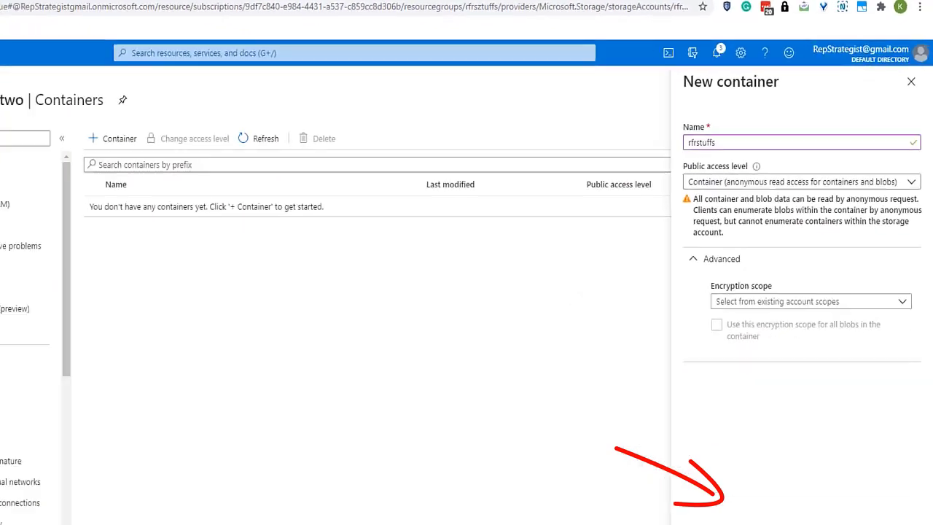
click(751, 508)
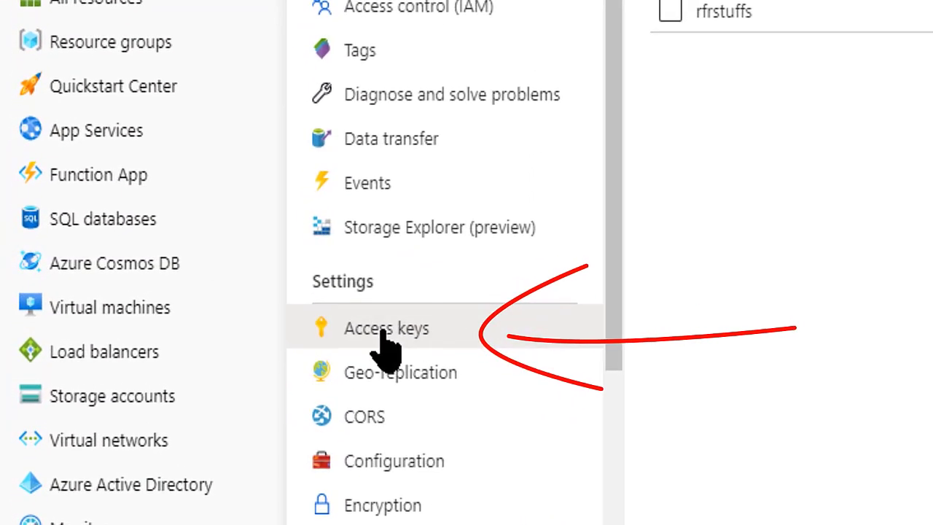
Open the storage account's access keys and copy the connection string of key1
click(378, 334)
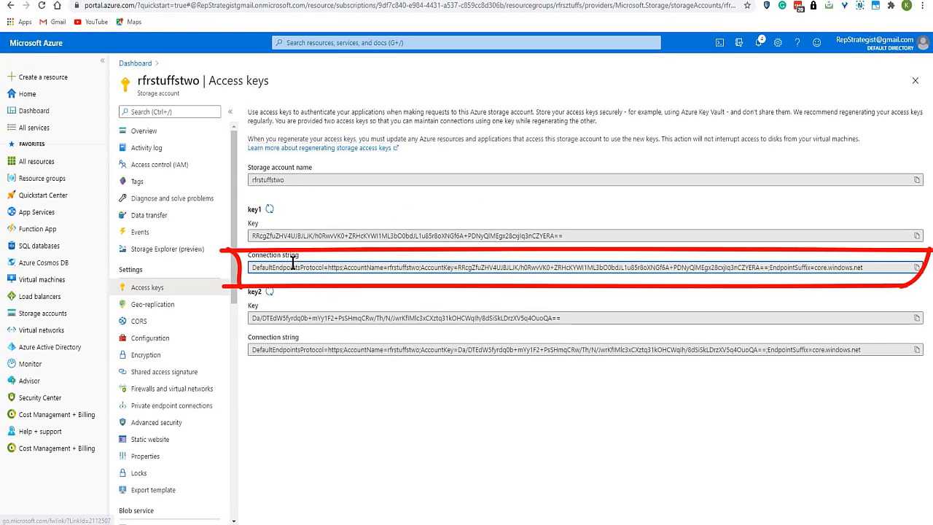
right_click(293, 267)
click(314, 299)
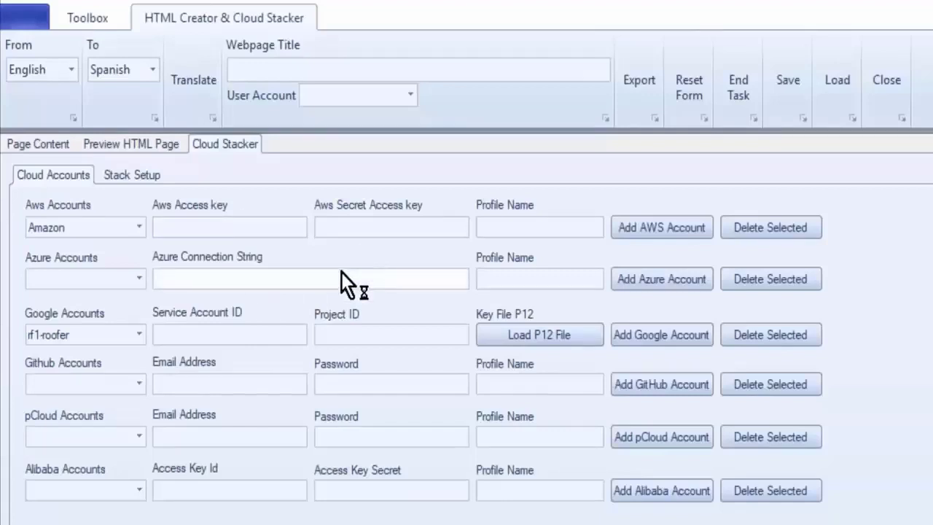
Switch to HTML Creator & Cloud Stacker, paste the Azure connection string, enter a profile name, and add the Azure account
click(293, 280)
key(ctrl+v)
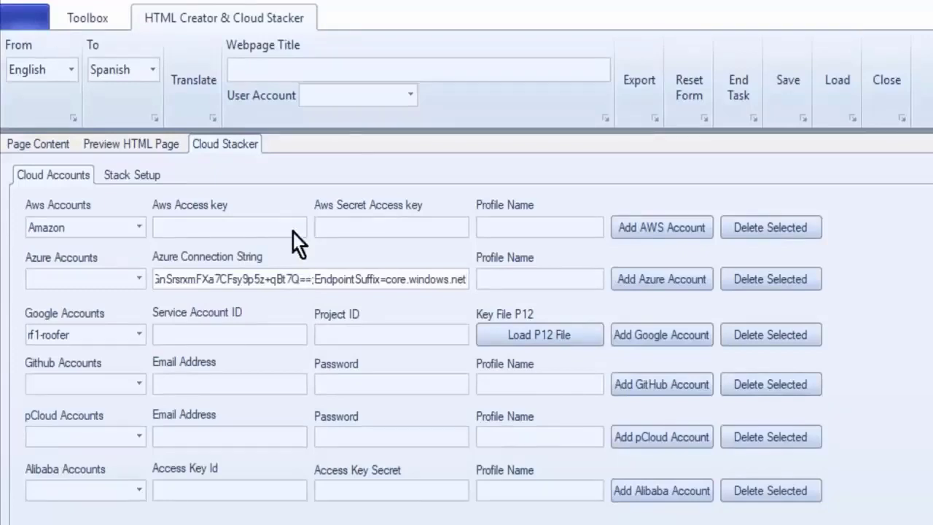
click(528, 276)
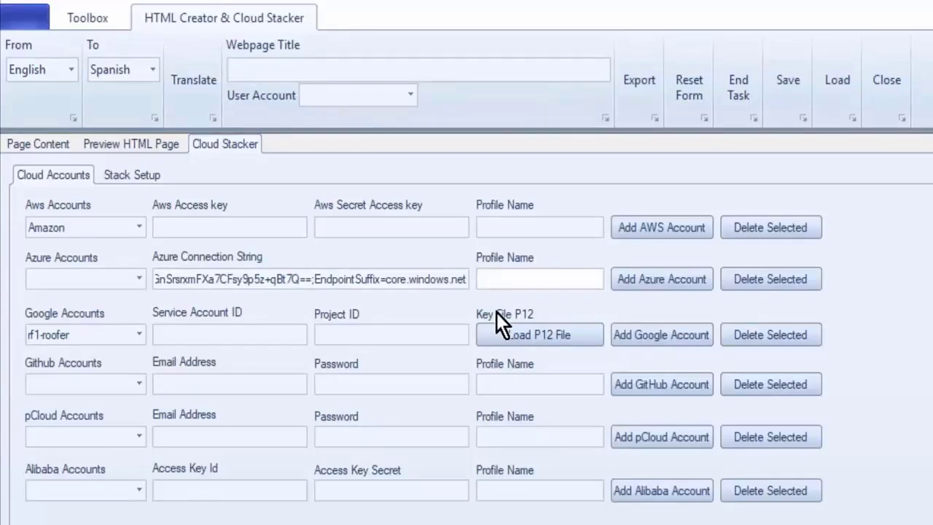
text(AzureKaren)
click(668, 280)
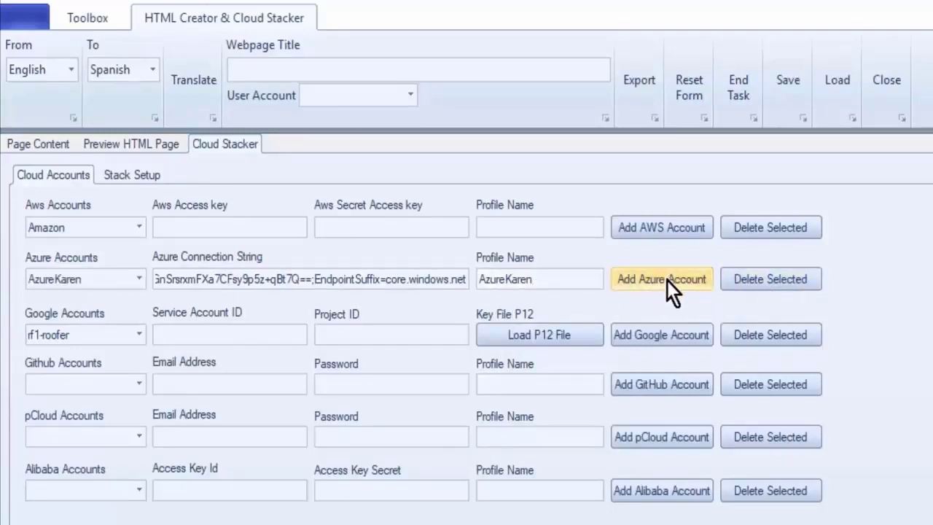